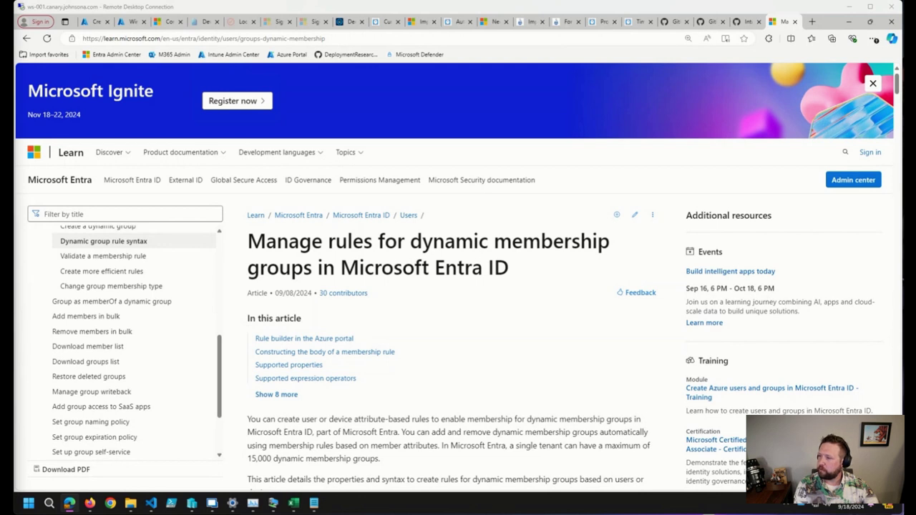
# Step: In the Intune tab, open the WUfB Reports Processing Settings policy under Devices > Windows > Configuration
pyautogui.click(92, 23)
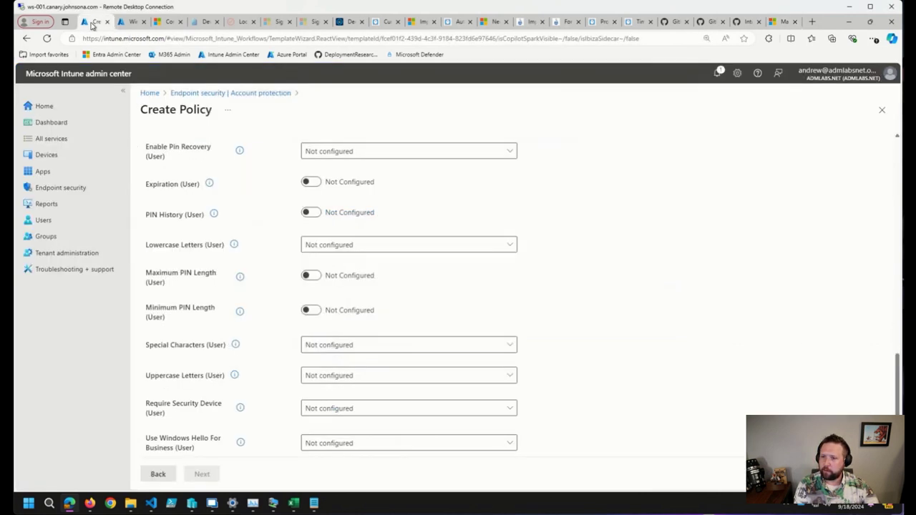
pyautogui.click(71, 158)
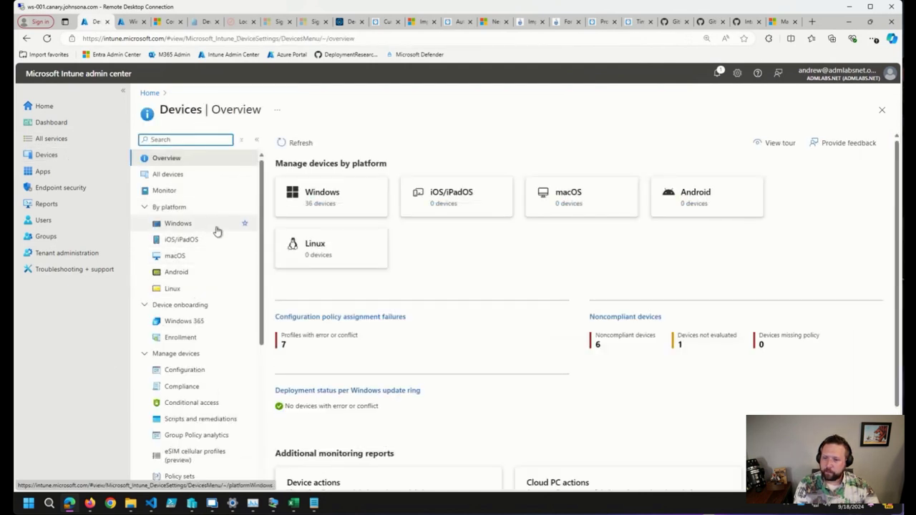
pyautogui.click(176, 226)
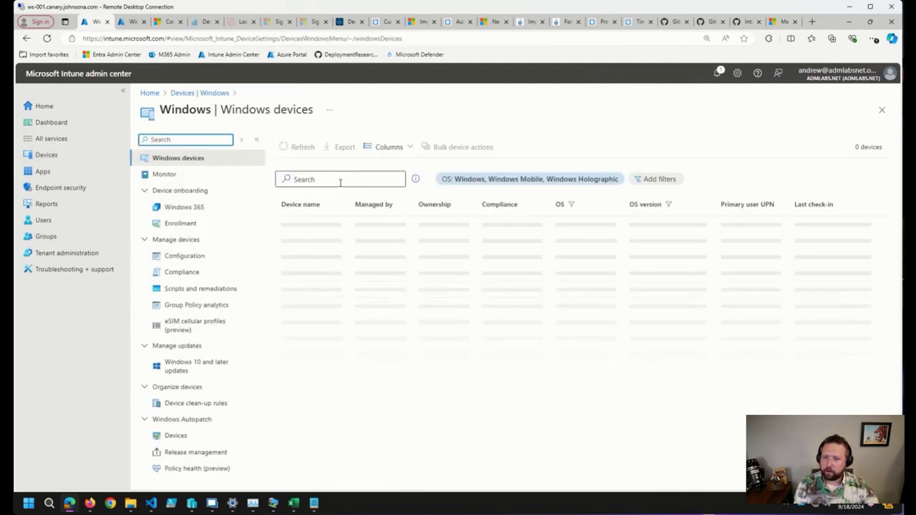
pyautogui.click(211, 257)
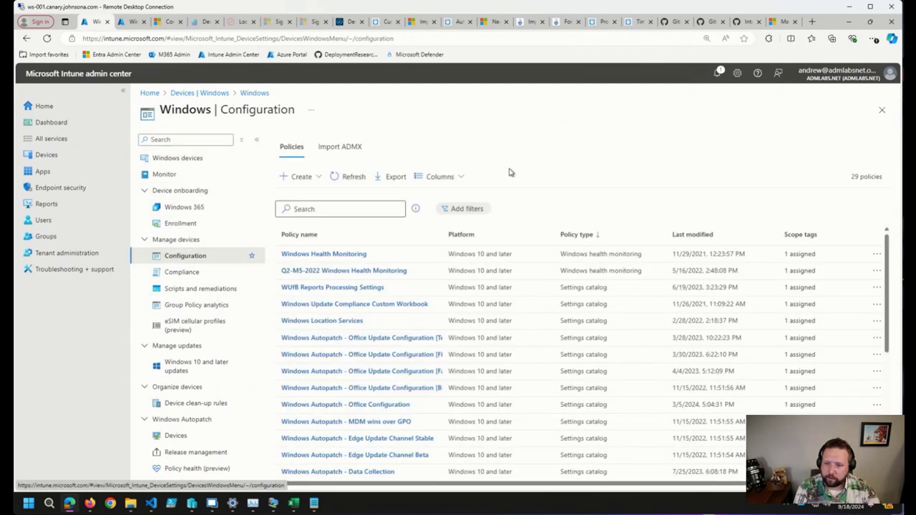
pyautogui.click(349, 287)
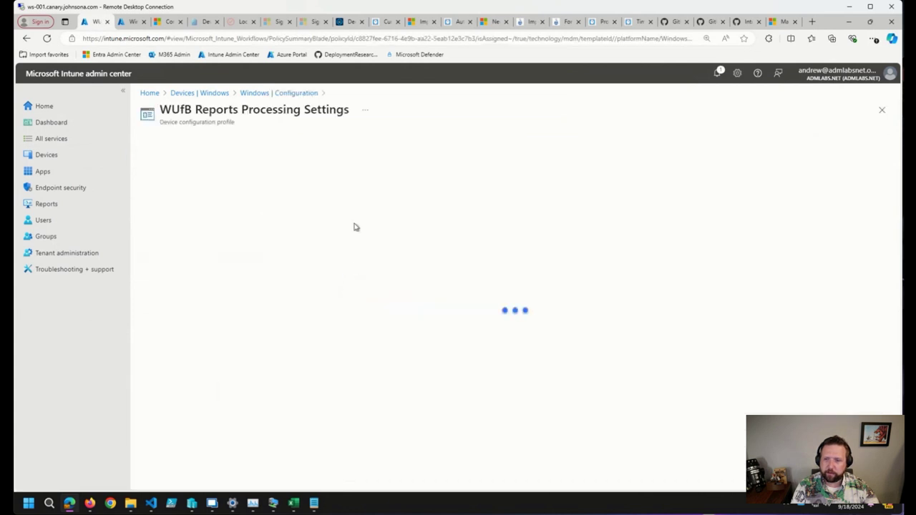
pyautogui.scroll(-3, 295, 287)
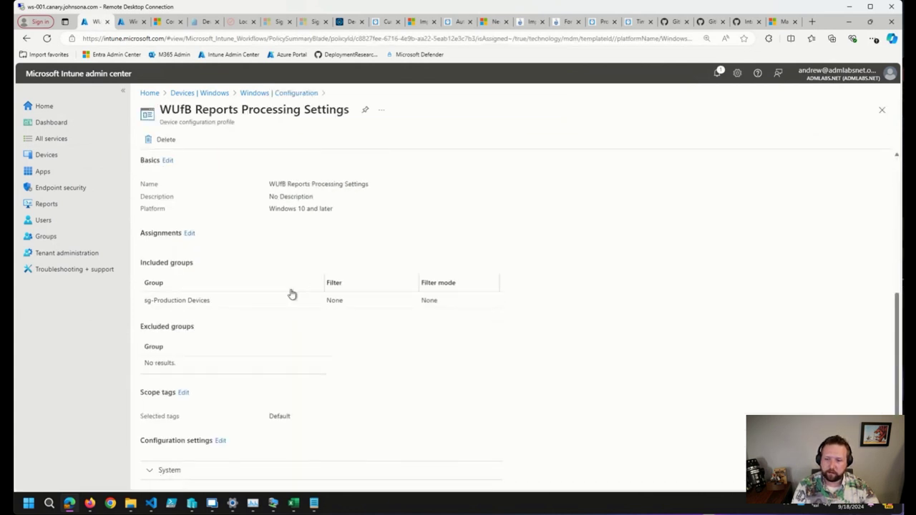
# Step: Edit the configuration settings, expand the System category and outline the Allow Telemetry setting
pyautogui.click(219, 441)
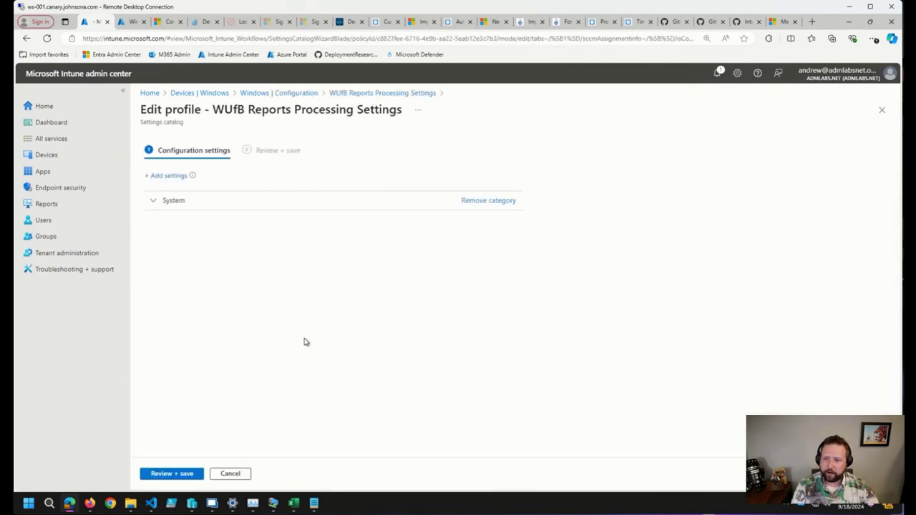
pyautogui.click(155, 201)
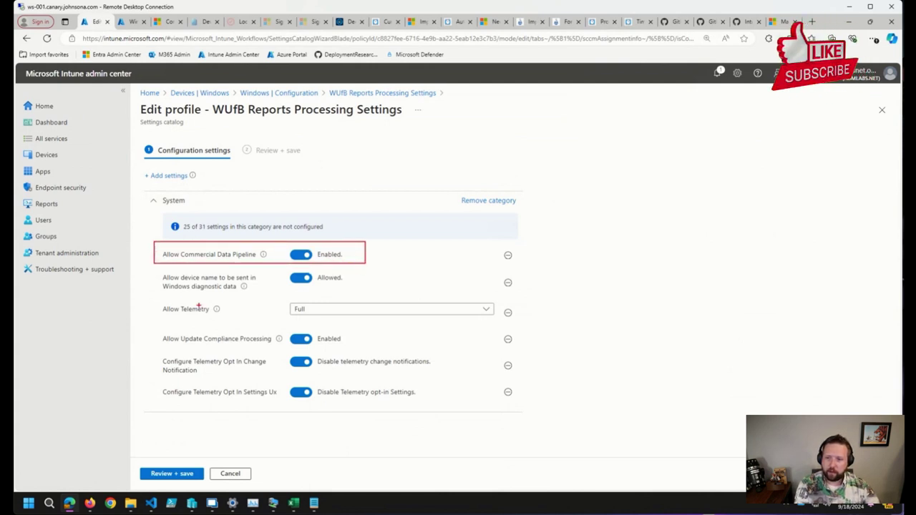
pyautogui.moveTo(155, 299); pyautogui.dragTo(248, 322)
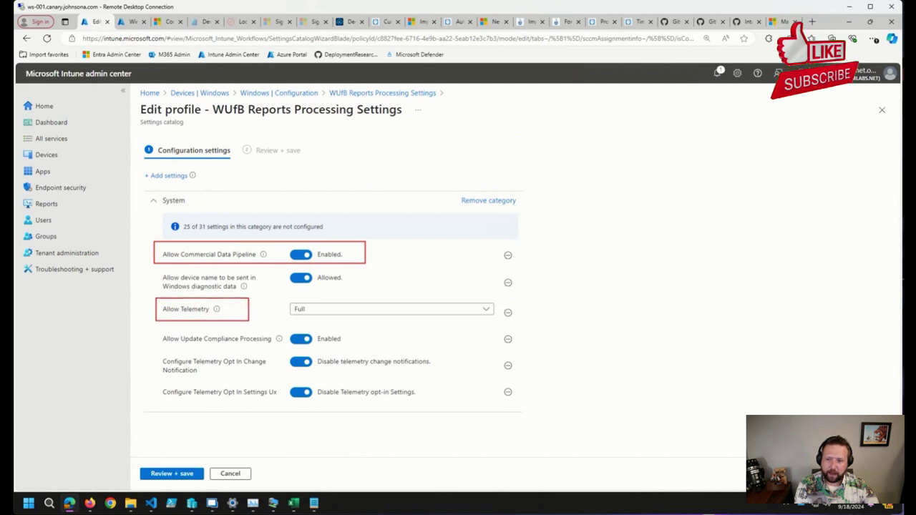
pyautogui.press('Escape')
# Step: Confirm Allow Telemetry stays at Full, then outline Update Compliance Processing and device name settings
pyautogui.click(307, 311)
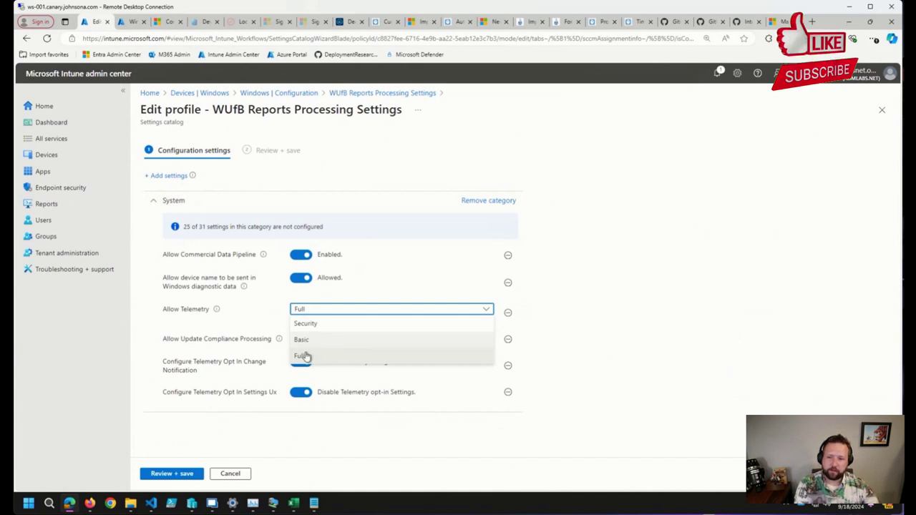
pyautogui.click(158, 336)
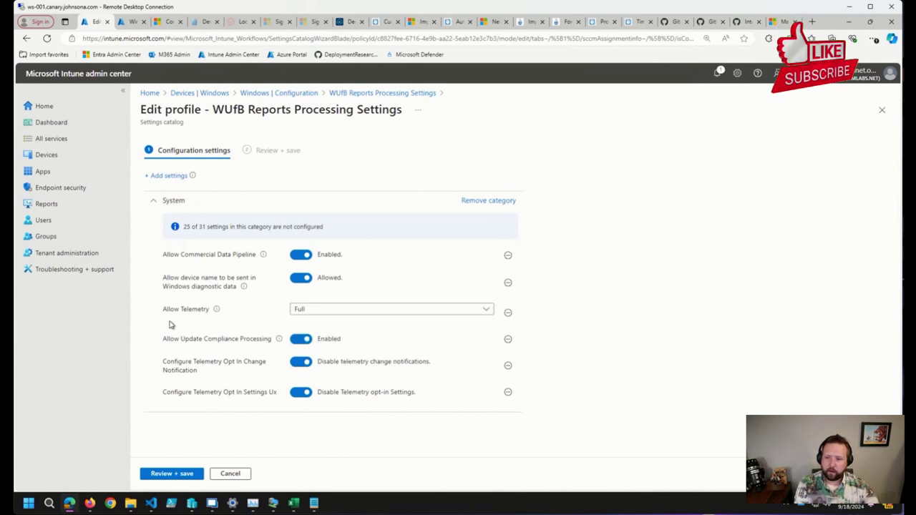
pyautogui.moveTo(155, 327); pyautogui.dragTo(370, 354)
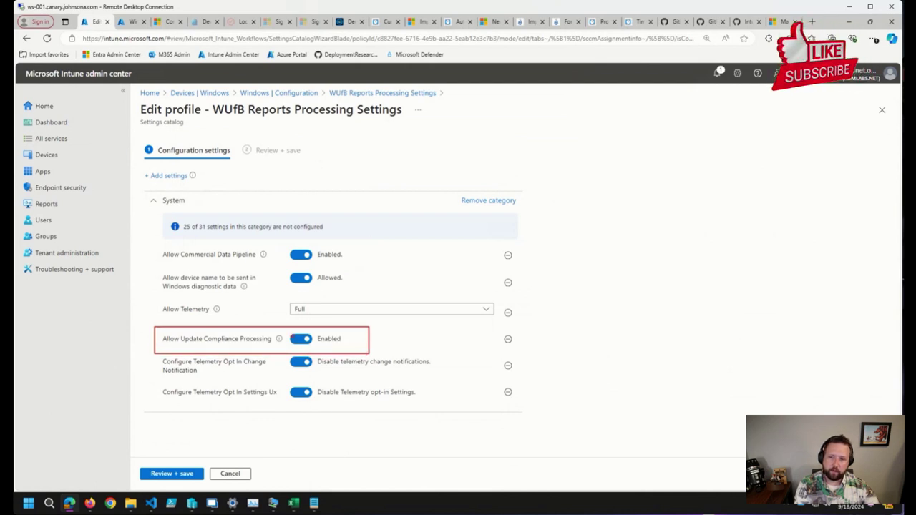
pyautogui.press('Escape')
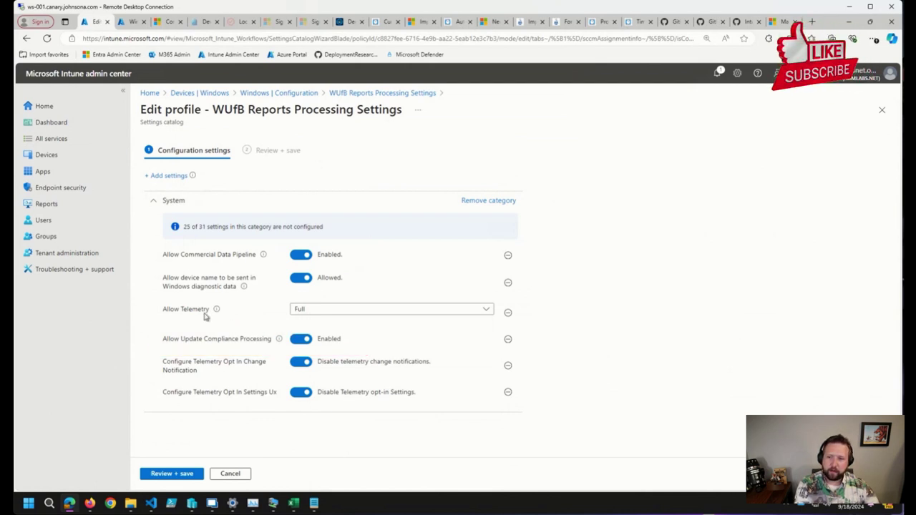
pyautogui.moveTo(151, 264); pyautogui.dragTo(353, 295)
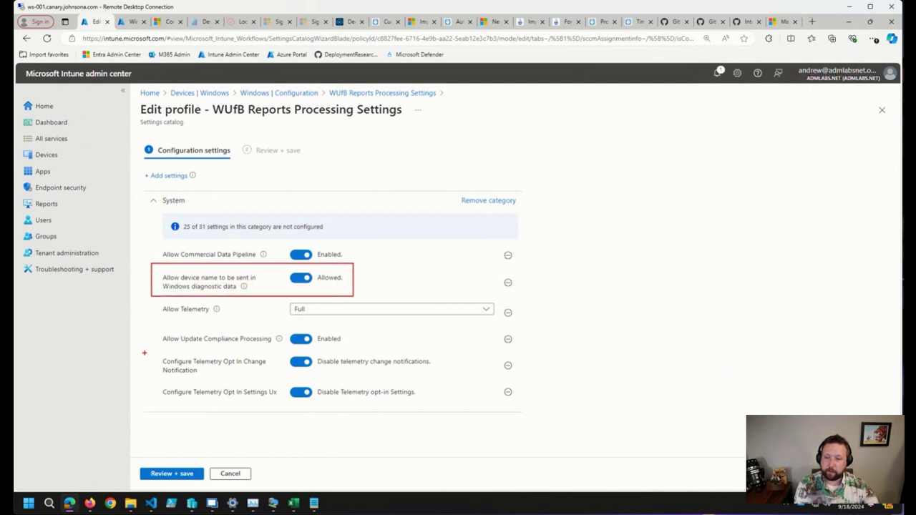
pyautogui.moveTo(154, 350)
pyautogui.mouseDown()
pyautogui.moveTo(294, 390)
pyautogui.moveTo(453, 406)
pyautogui.mouseUp()
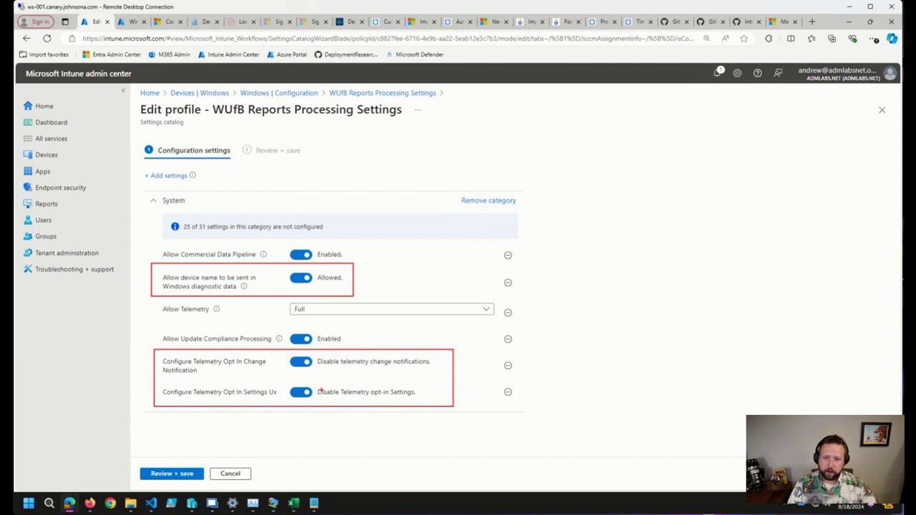
pyautogui.press('e')
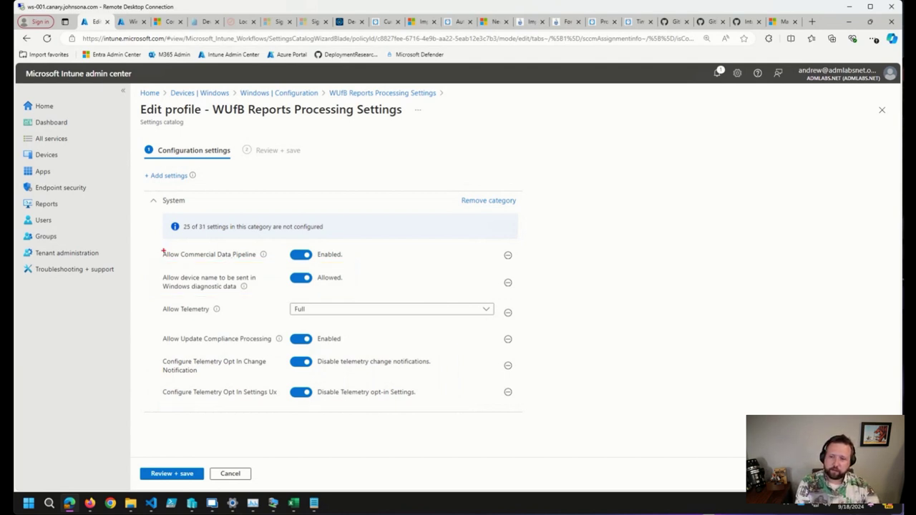
pyautogui.moveTo(152, 242)
pyautogui.mouseDown()
pyautogui.moveTo(371, 256)
pyautogui.moveTo(152, 260)
pyautogui.moveTo(152, 243)
pyautogui.mouseUp()
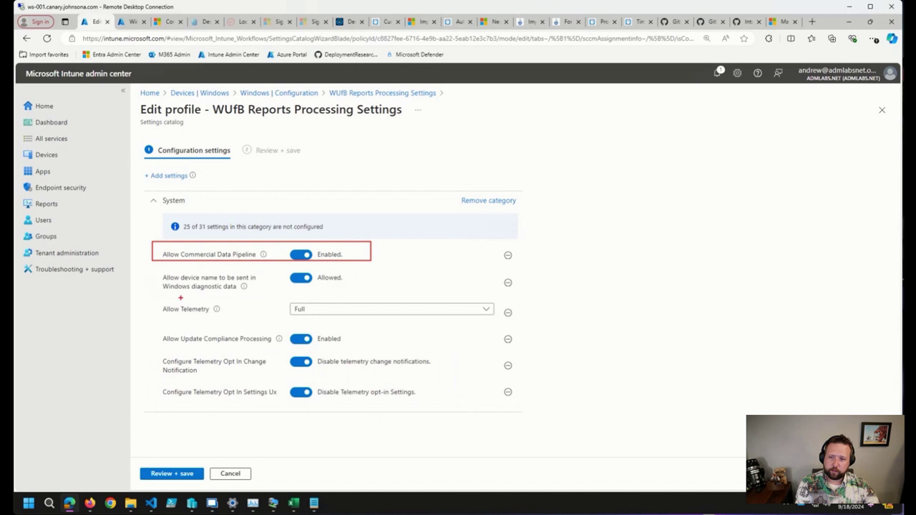
pyautogui.moveTo(155, 297)
pyautogui.mouseDown()
pyautogui.moveTo(400, 349)
pyautogui.moveTo(502, 348)
pyautogui.mouseUp()
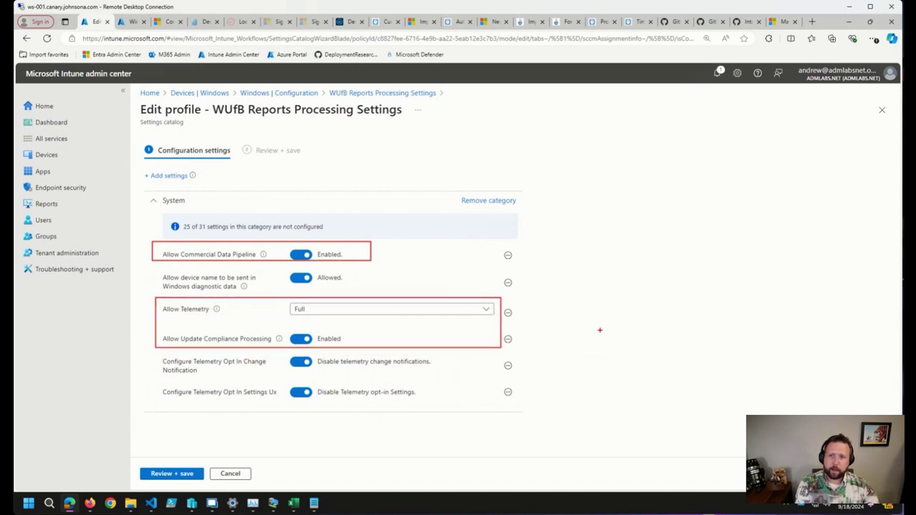
pyautogui.press('Escape')
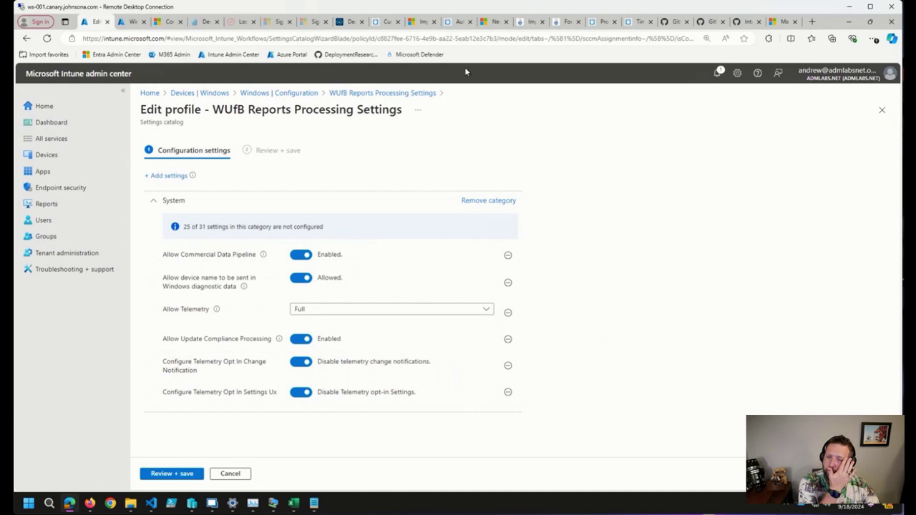
# Step: Switch to the Windows update alerts blog and highlight DeviceDiagnosticDataNotReceived in the text
pyautogui.moveTo(494, 25)
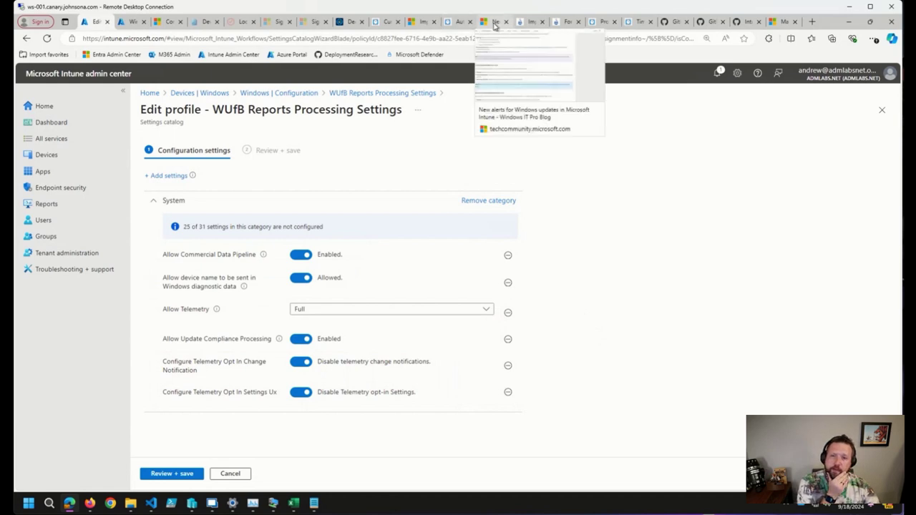
pyautogui.click(494, 25)
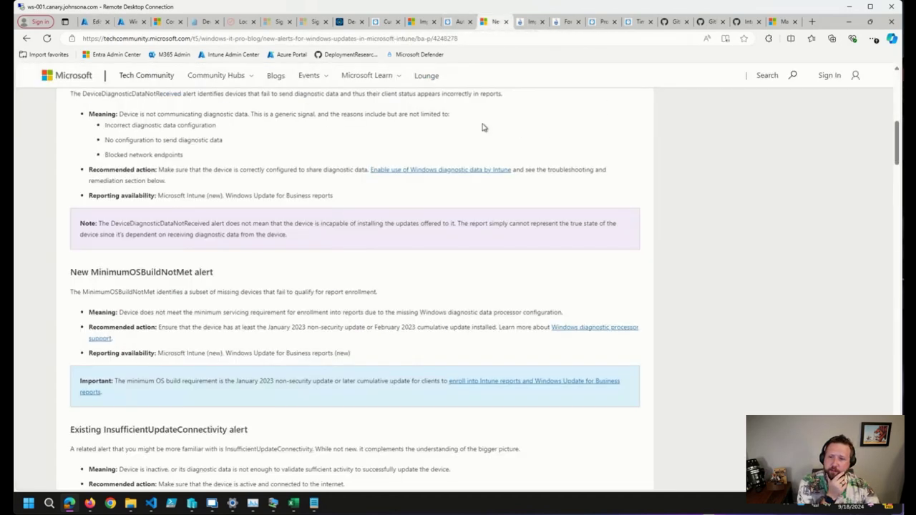
pyautogui.scroll(3, 438, 264)
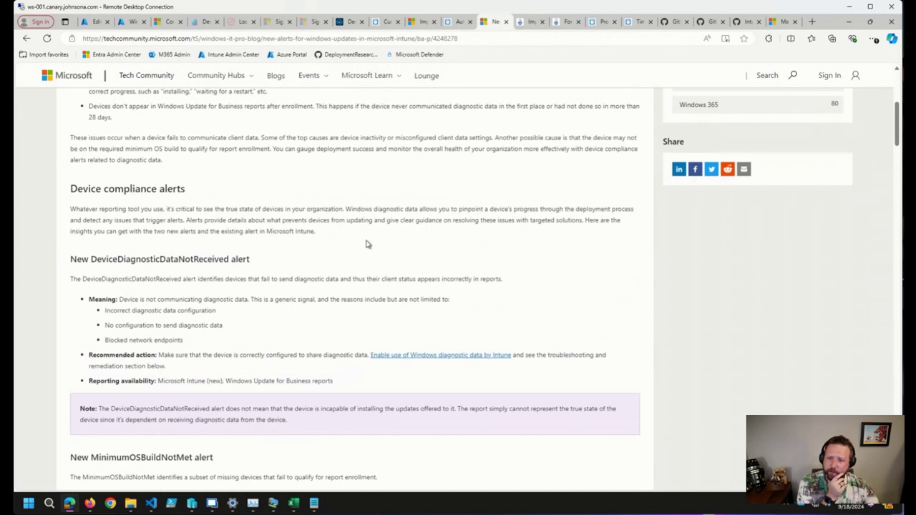
pyautogui.scroll(-1, 355, 251)
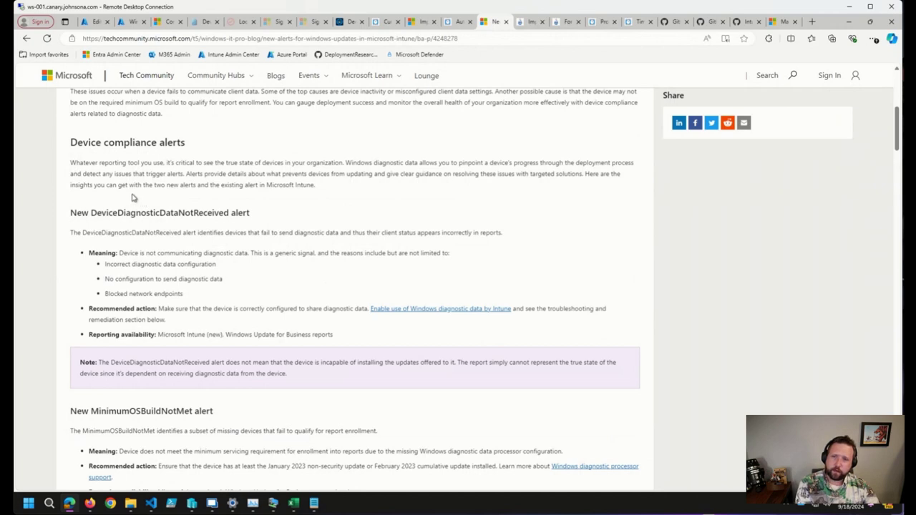
pyautogui.scroll(6, 132, 199)
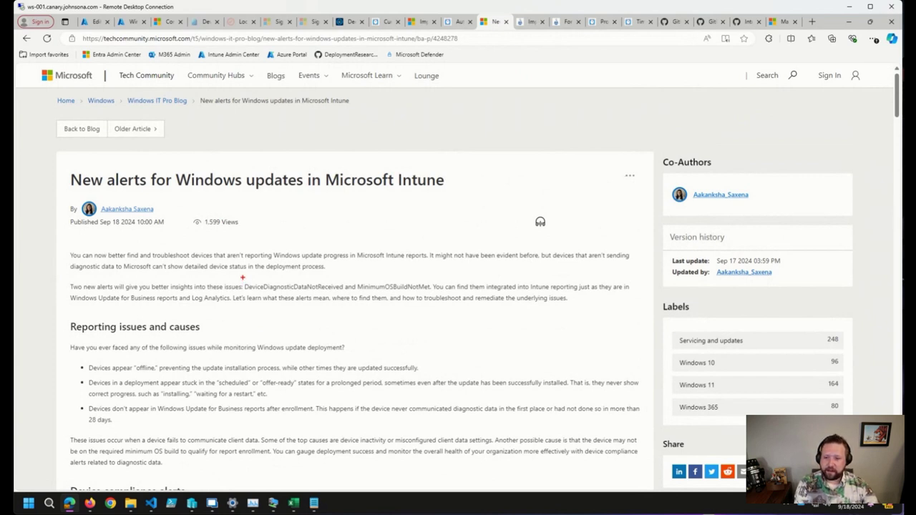
pyautogui.moveTo(242, 277); pyautogui.dragTo(349, 298)
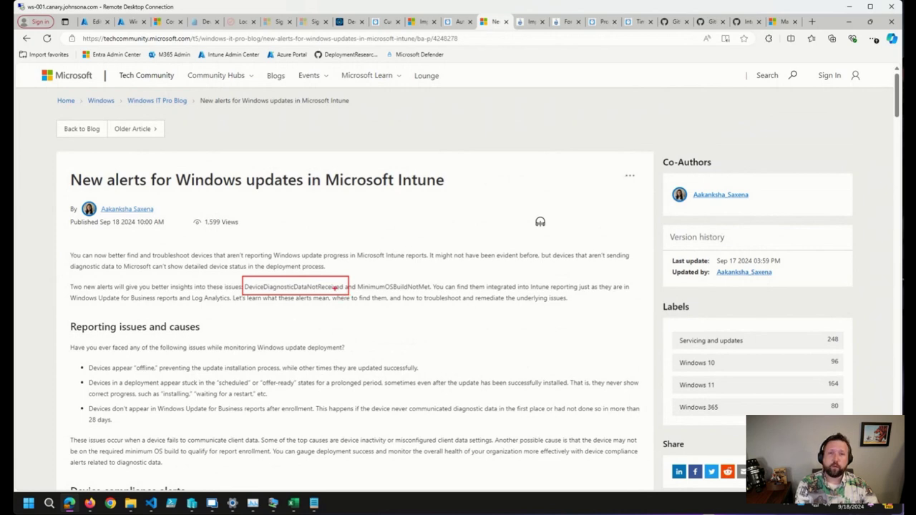
pyautogui.press('Escape')
# Step: Scroll through the alert sections, outlining the DeviceDiagnosticDataNotReceived and InsufficientUpdateConnectivity headings
pyautogui.scroll(-6, 304, 289)
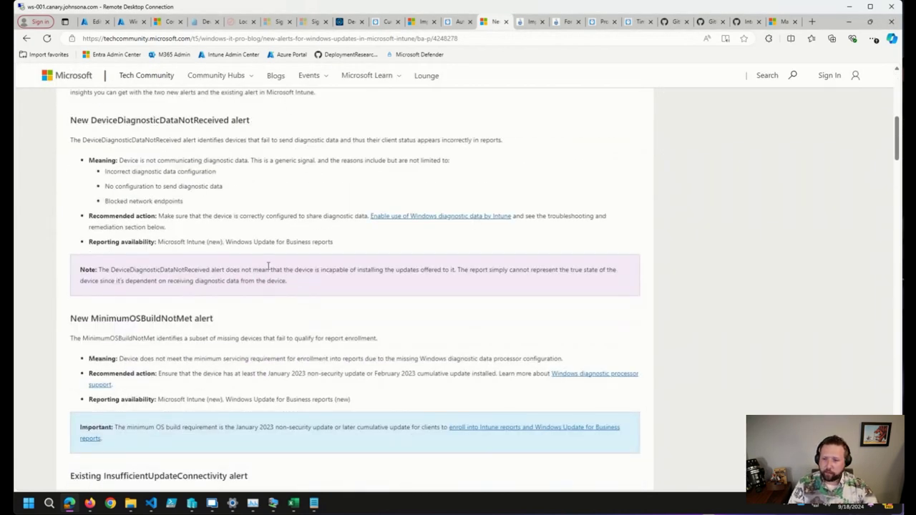
pyautogui.scroll(-3, 219, 255)
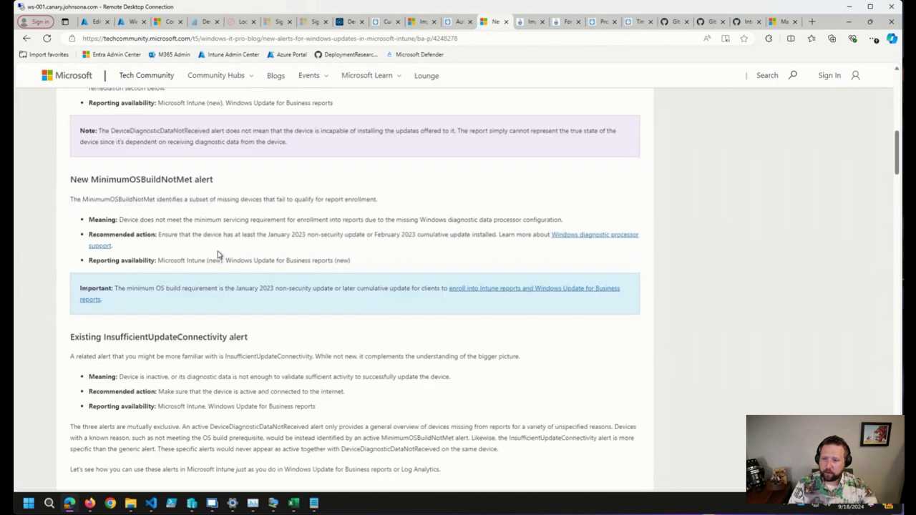
pyautogui.scroll(-1, 219, 255)
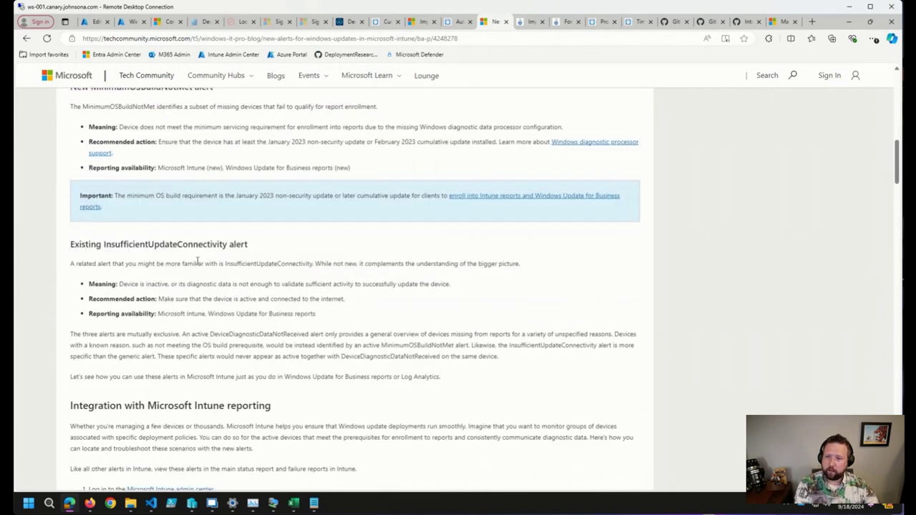
pyautogui.scroll(4, 169, 277)
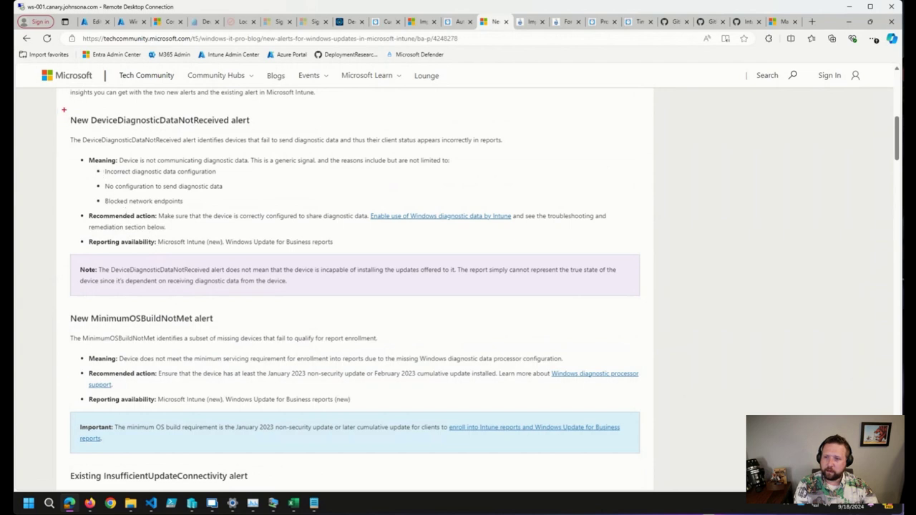
pyautogui.moveTo(64, 111); pyautogui.dragTo(270, 128)
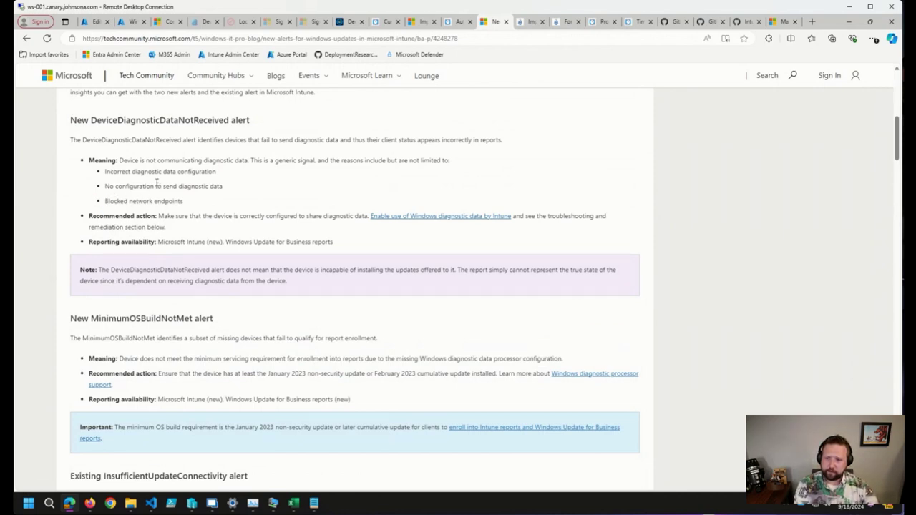
pyautogui.scroll(-2, 158, 181)
pyautogui.scroll(-1, 157, 181)
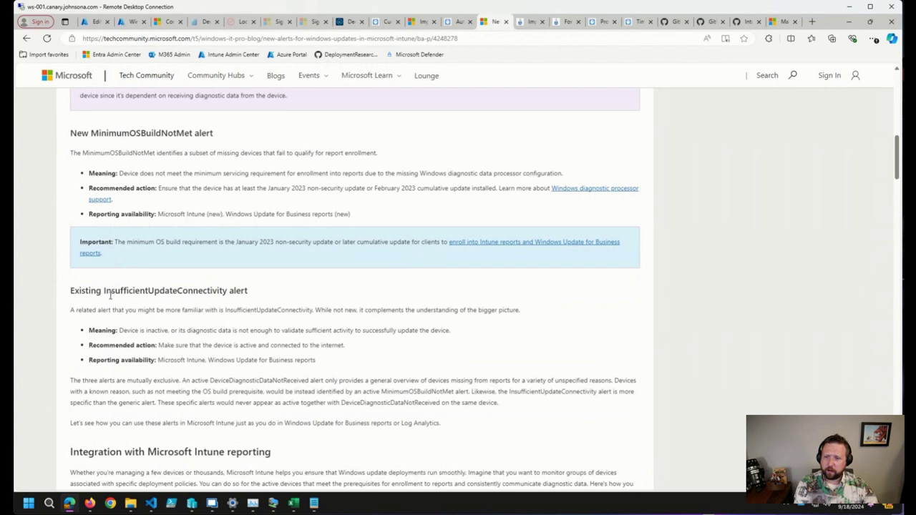
pyautogui.moveTo(99, 284); pyautogui.dragTo(254, 299)
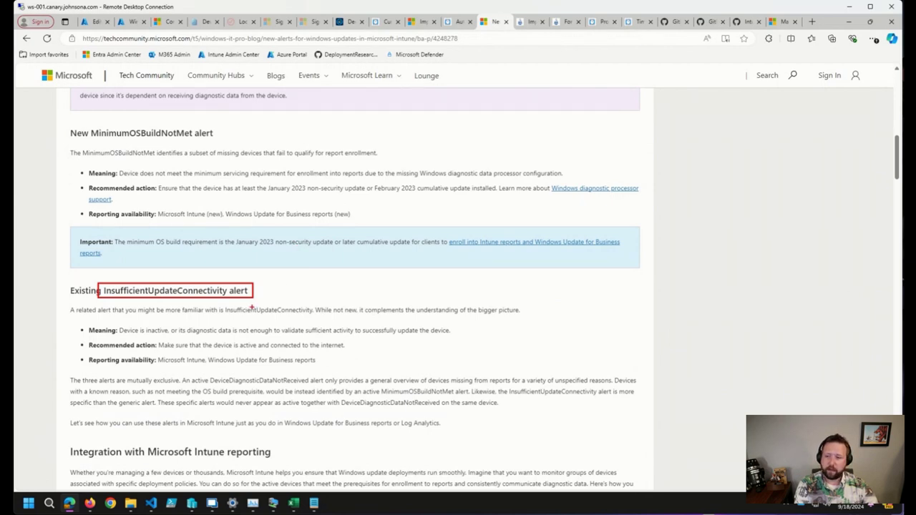
# Step: Scroll to 'Other reports to use these alerts' and preview the enlarged Total devices screenshot
pyautogui.press('Escape')
pyautogui.scroll(-10, 251, 306)
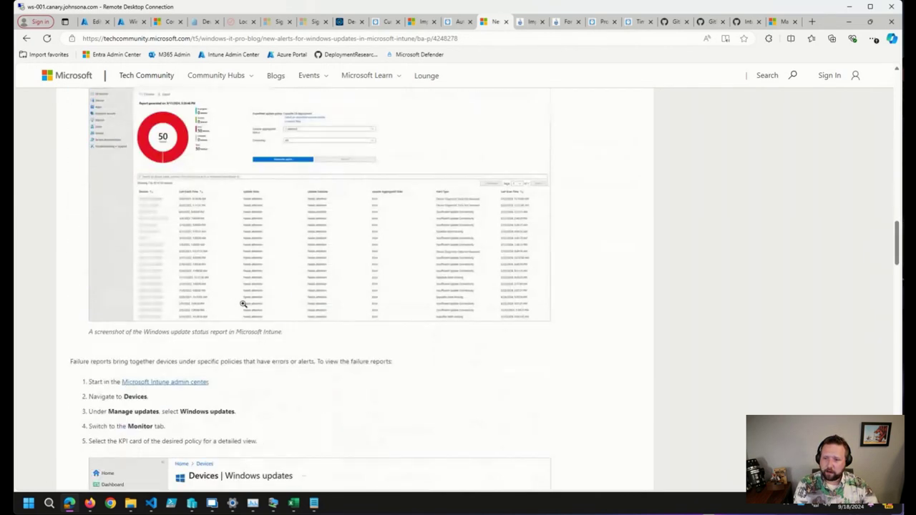
pyautogui.scroll(-15, 243, 304)
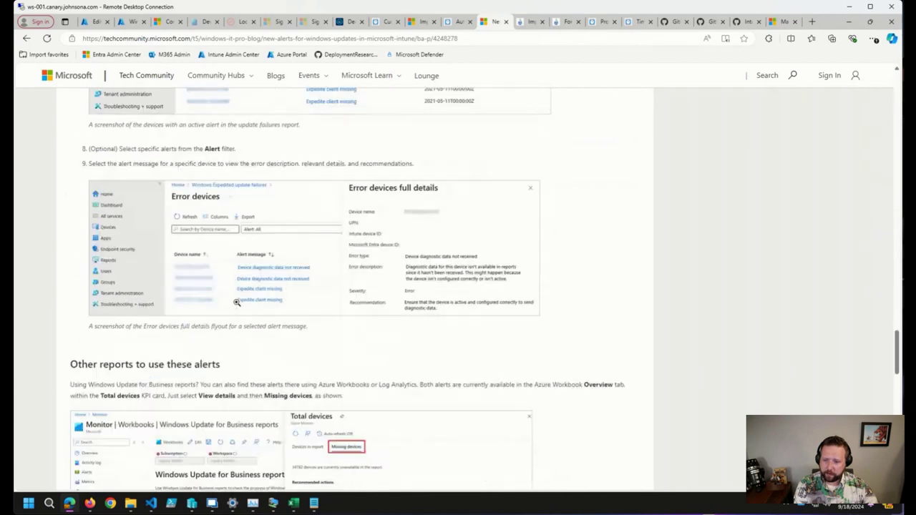
pyautogui.scroll(-3, 237, 302)
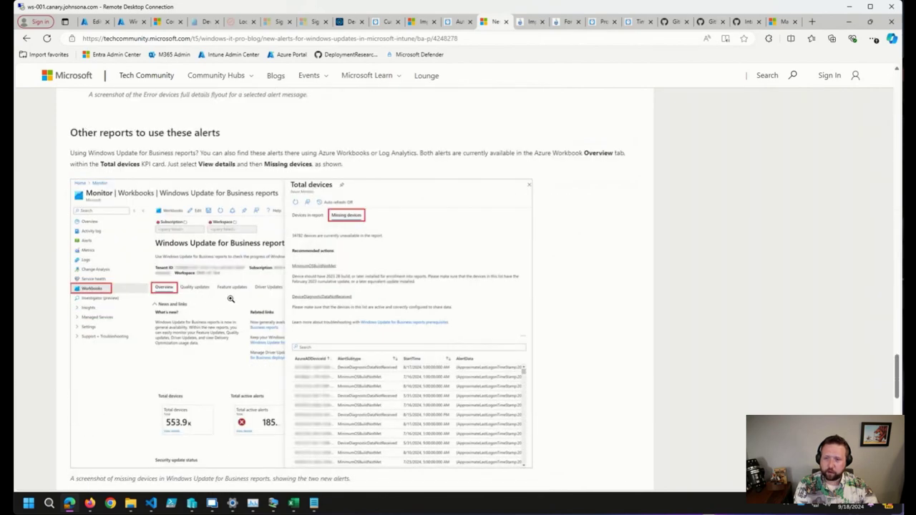
pyautogui.click(231, 302)
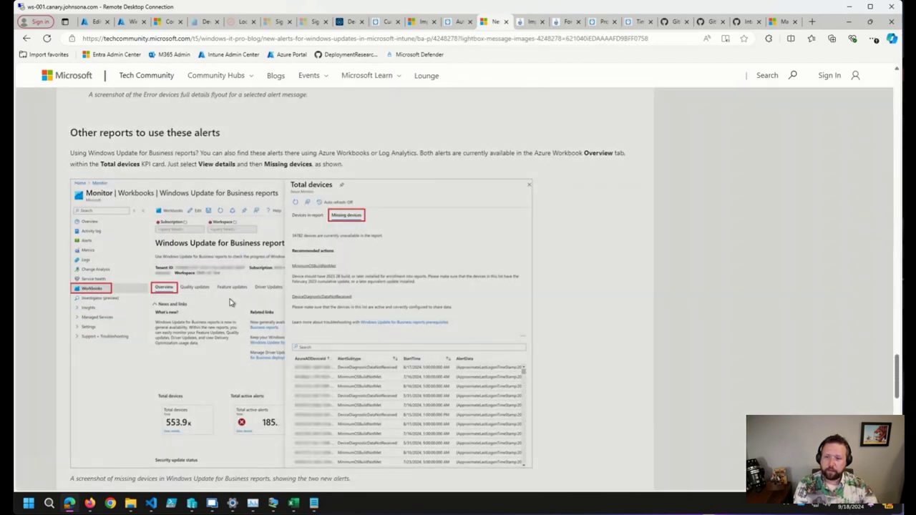
pyautogui.press('Escape')
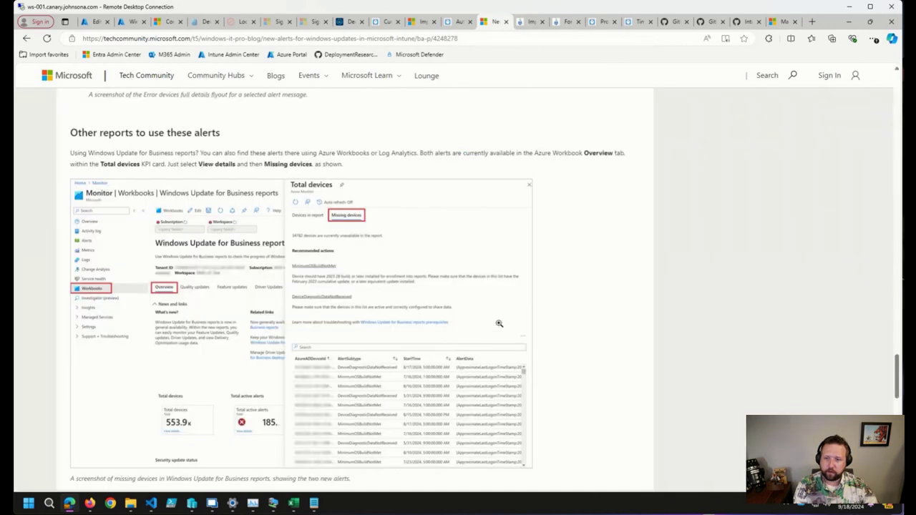
# Step: Zoom in on the Missing devices screenshot and outline its AlertSubtype column
pyautogui.hotkey('ctrl', '1')
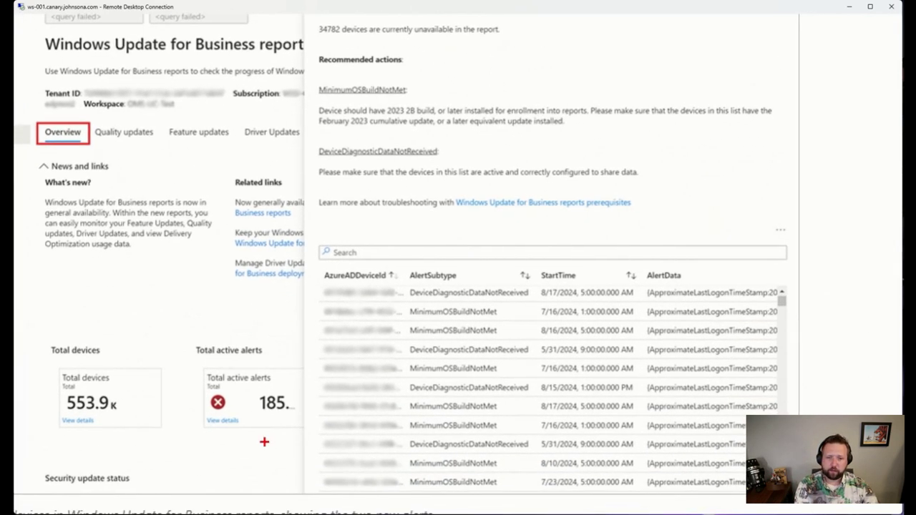
pyautogui.moveTo(399, 260)
pyautogui.mouseDown()
pyautogui.moveTo(460, 302)
pyautogui.moveTo(577, 501)
pyautogui.moveTo(544, 496)
pyautogui.mouseUp()
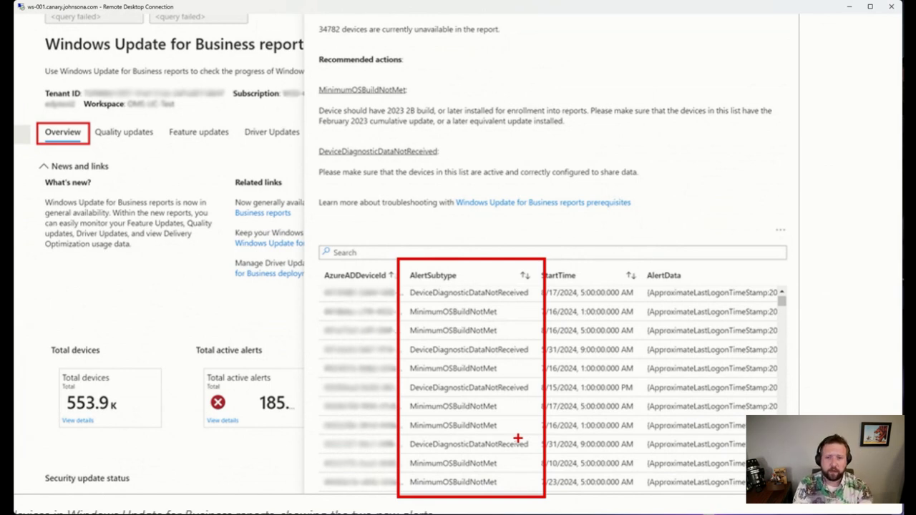
pyautogui.press('Escape')
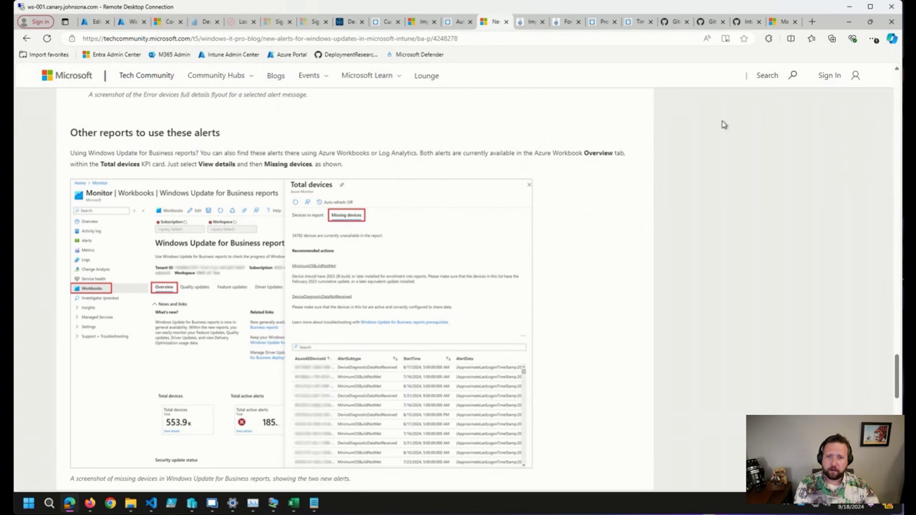
# Step: Cycle through the Manage rules and Force Application Reinstall tabs, then return to the Intune Edit profile tab
pyautogui.moveTo(772, 25)
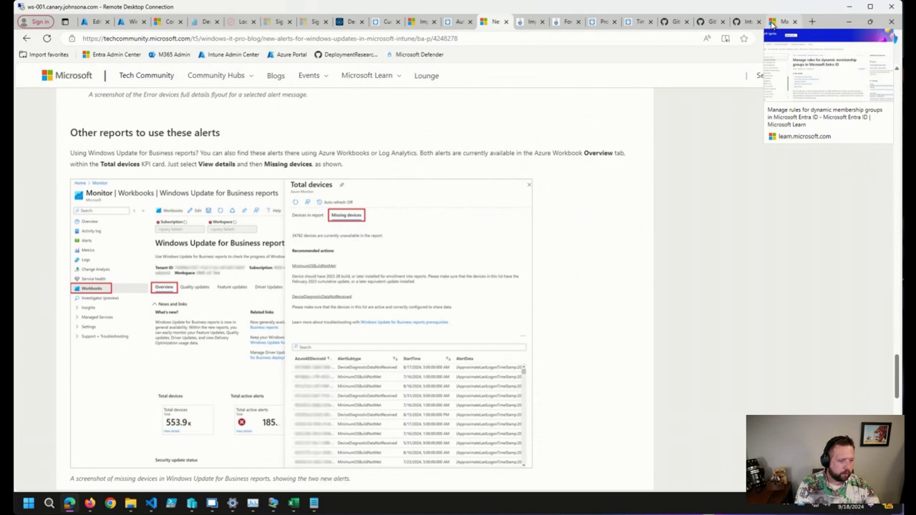
pyautogui.click(773, 23)
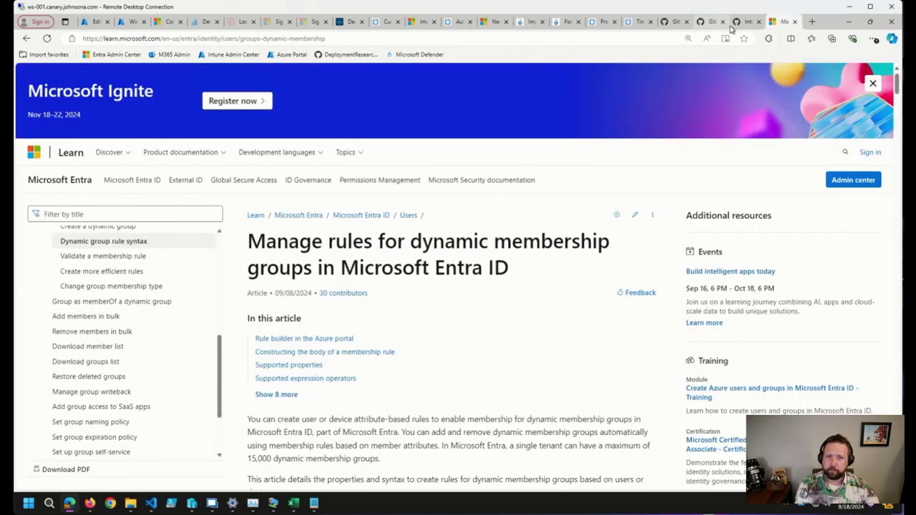
pyautogui.click(530, 22)
pyautogui.click(567, 24)
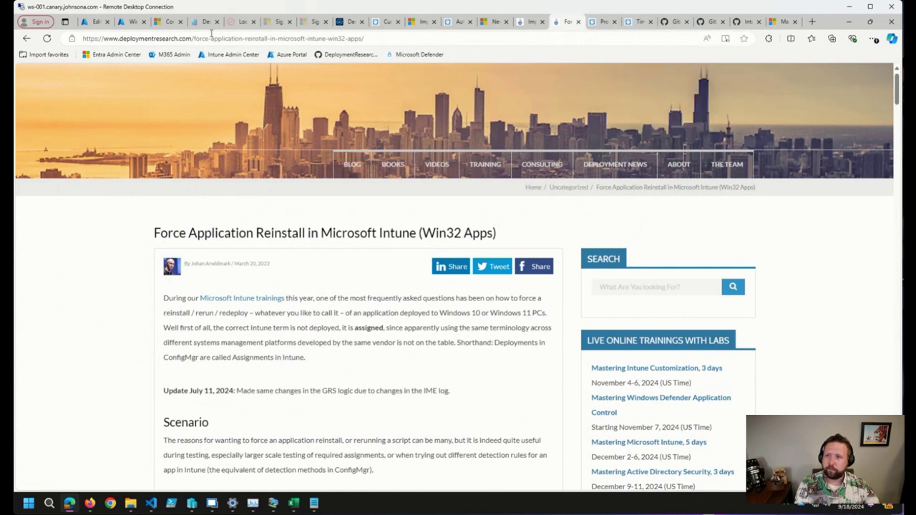
pyautogui.click(97, 22)
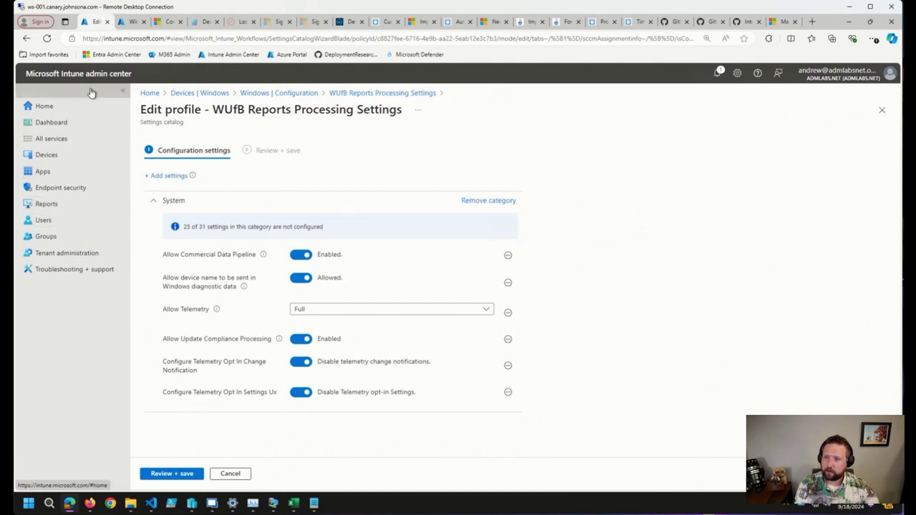
# Step: Sign into the M365 admin center and launch WUfB reports from Health > Software updates > Windows
pyautogui.click(172, 55)
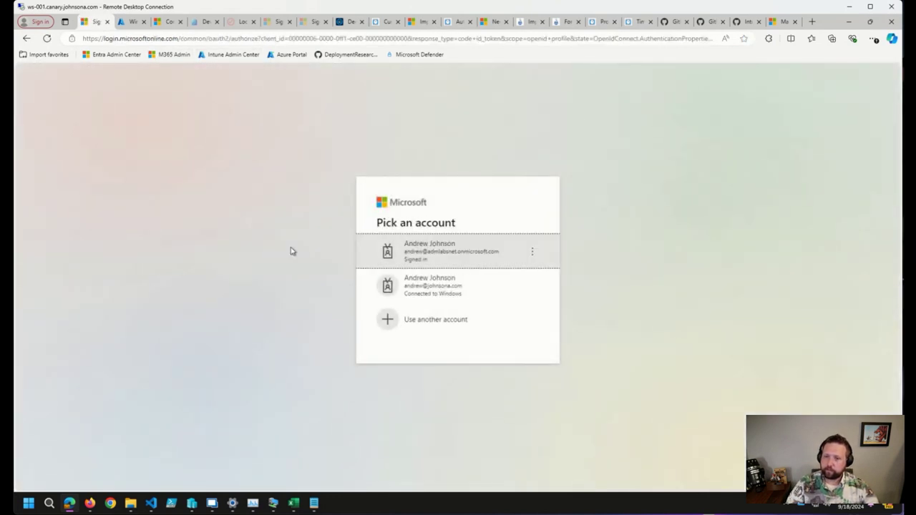
pyautogui.click(422, 255)
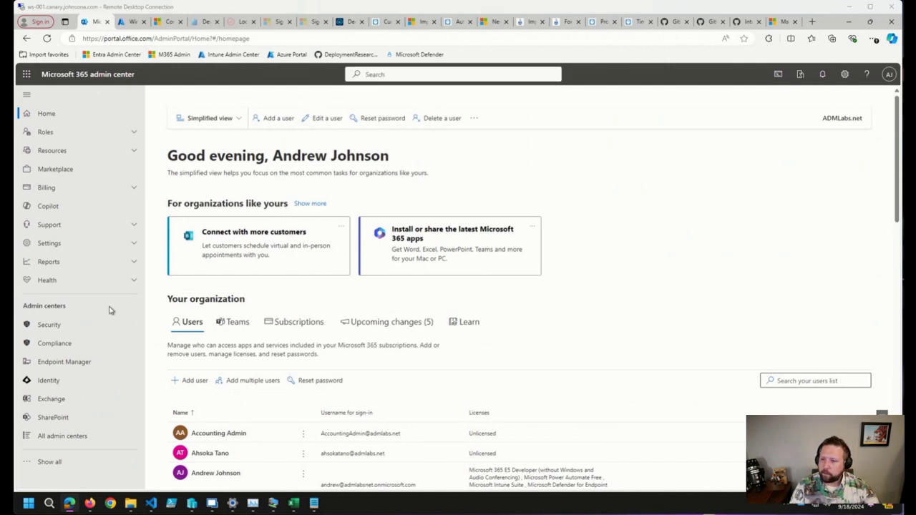
pyautogui.click(79, 283)
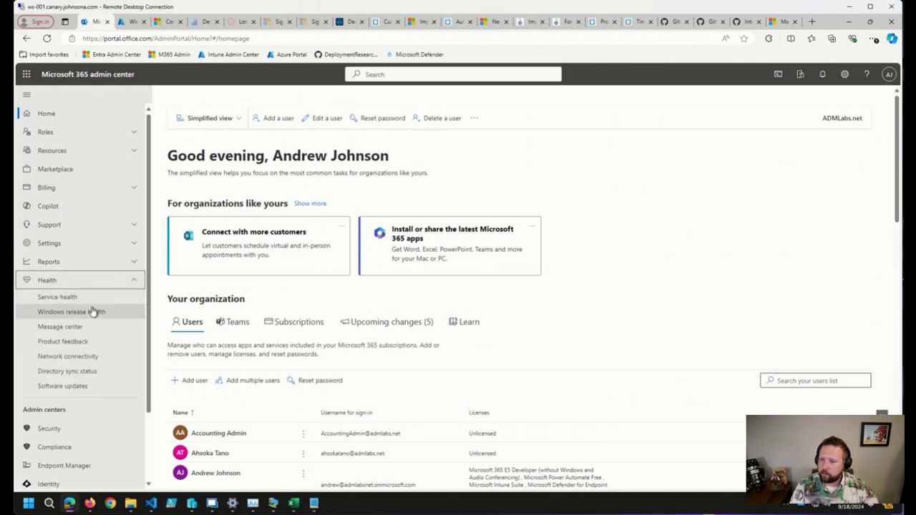
pyautogui.click(78, 387)
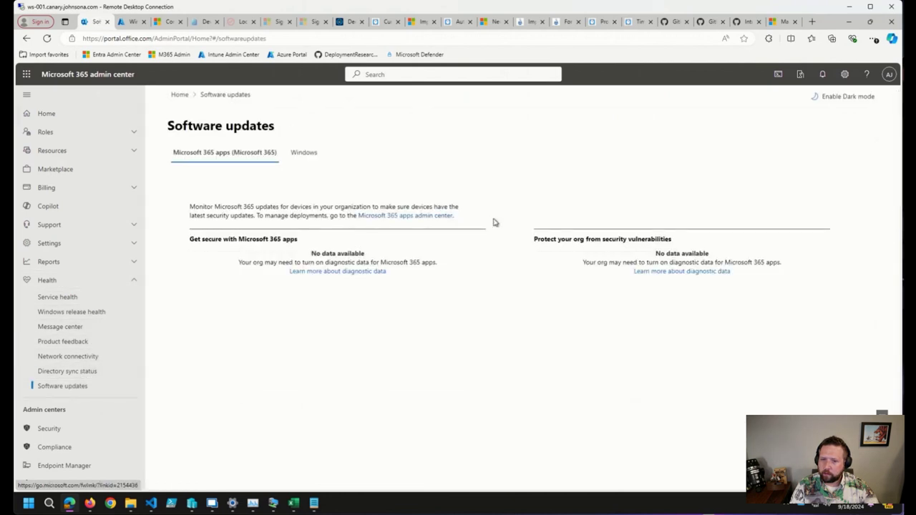
pyautogui.click(312, 161)
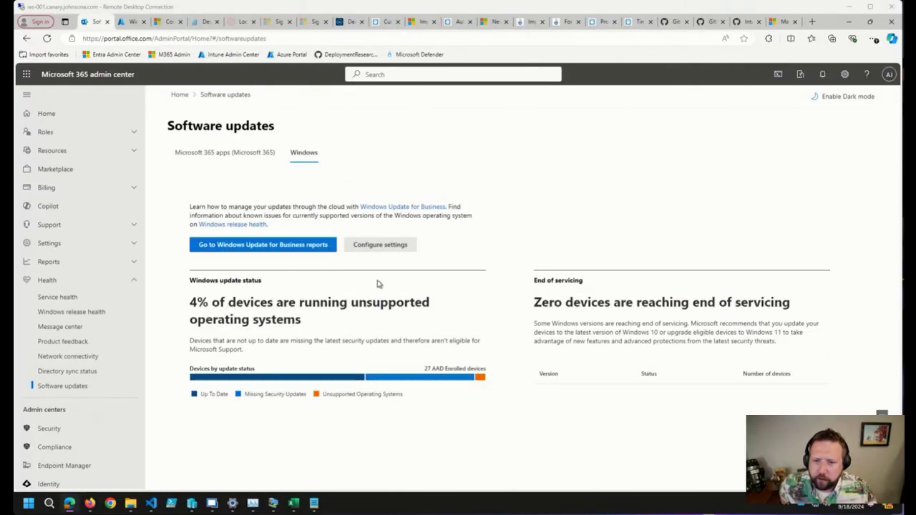
pyautogui.click(289, 247)
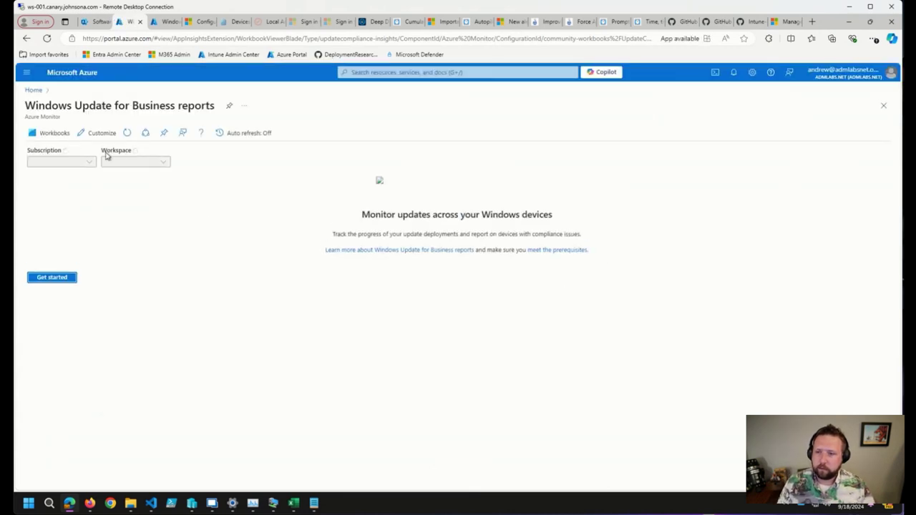
# Step: From Workbooks, open 'Windows Update for Business reports' and show Total devices details on Missing devices
pyautogui.click(55, 135)
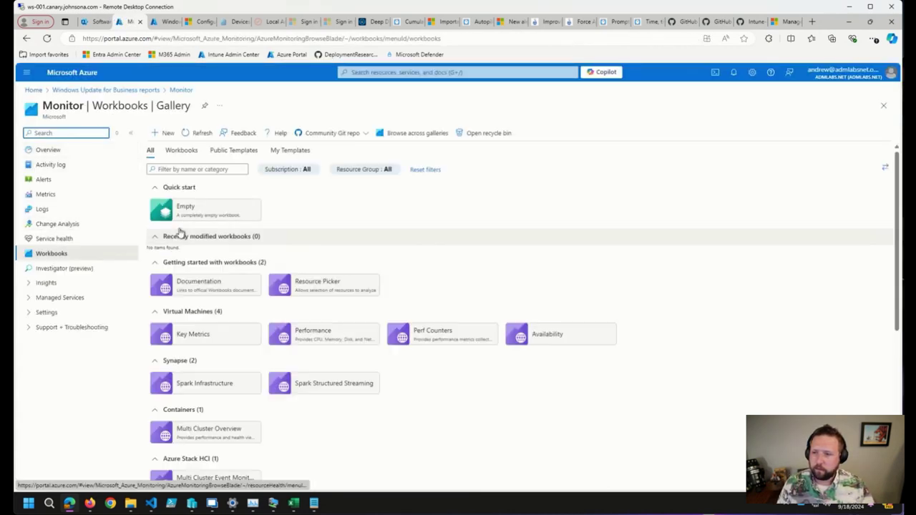
pyautogui.scroll(-4, 228, 445)
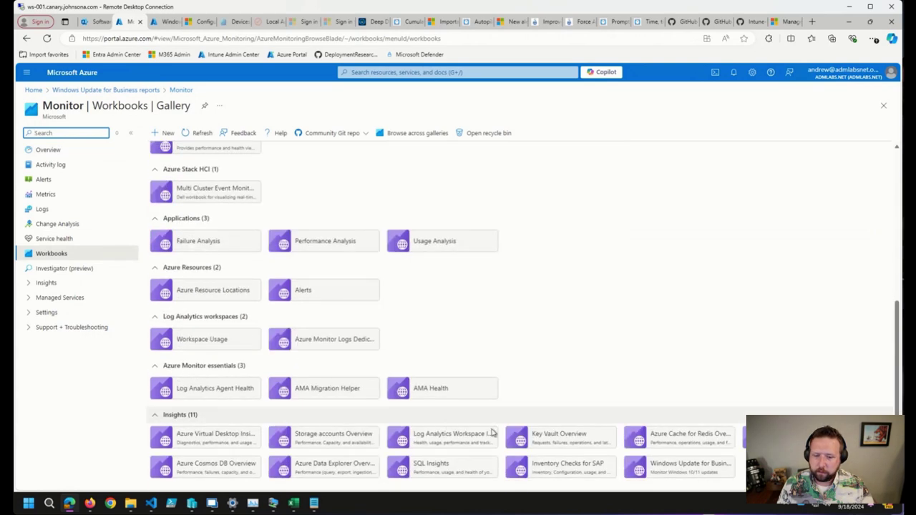
pyautogui.click(659, 463)
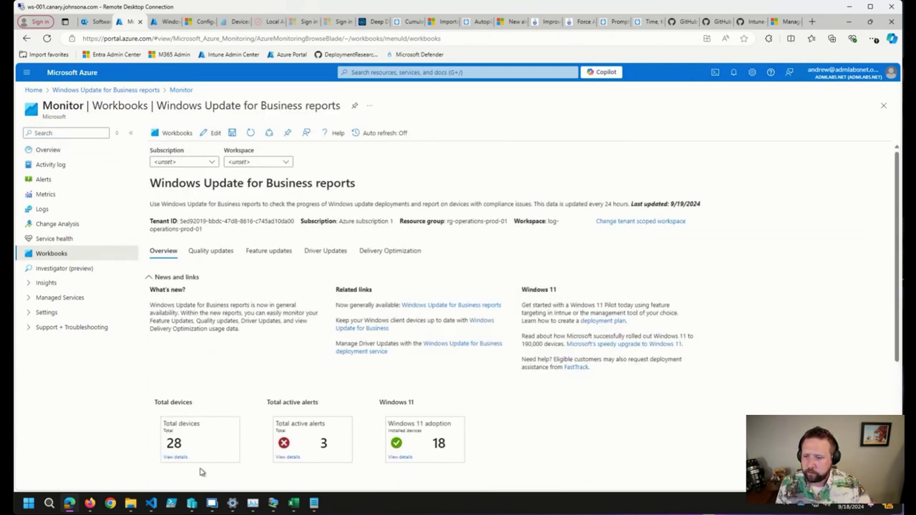
pyautogui.click(179, 458)
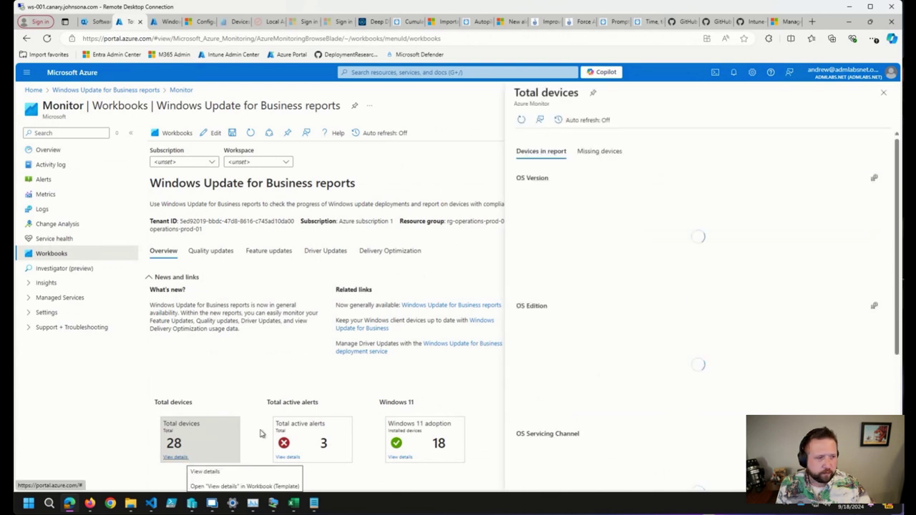
pyautogui.click(603, 153)
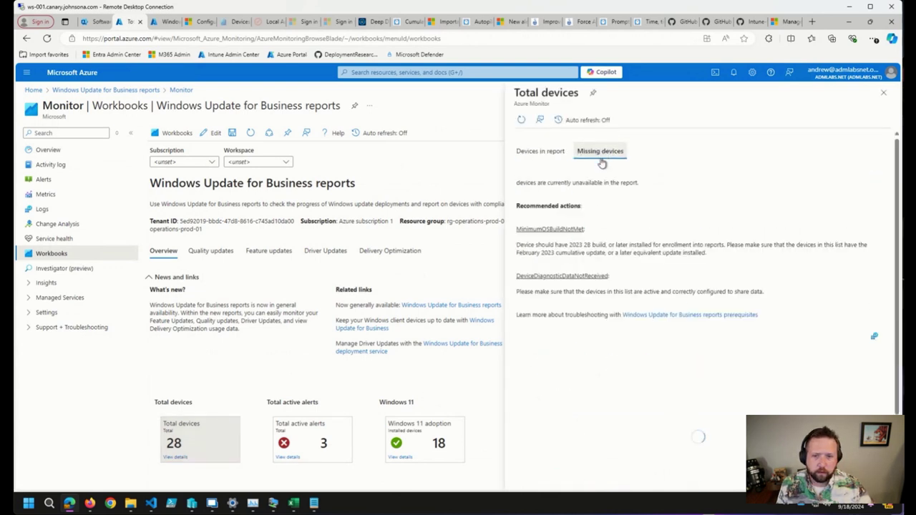